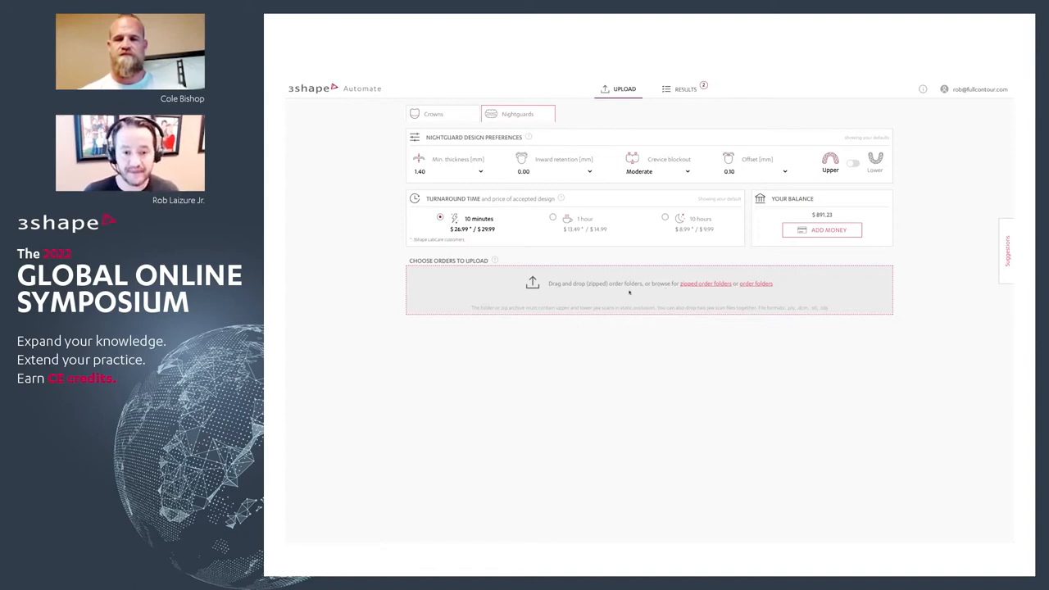
Review the second undecided nightguard order in the results and open its design for editing.
click(684, 89)
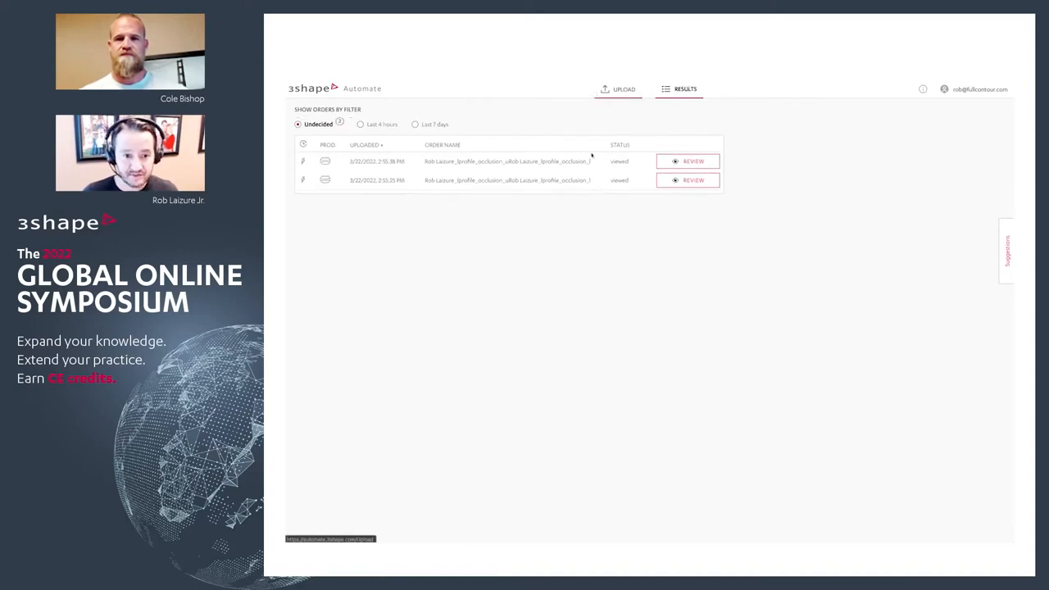
click(696, 181)
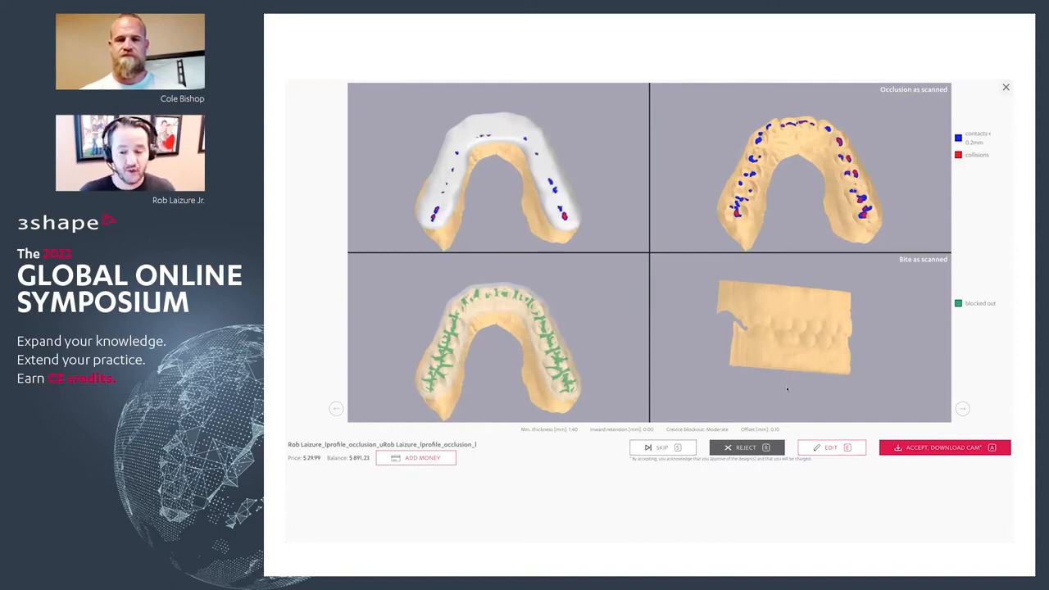
click(841, 450)
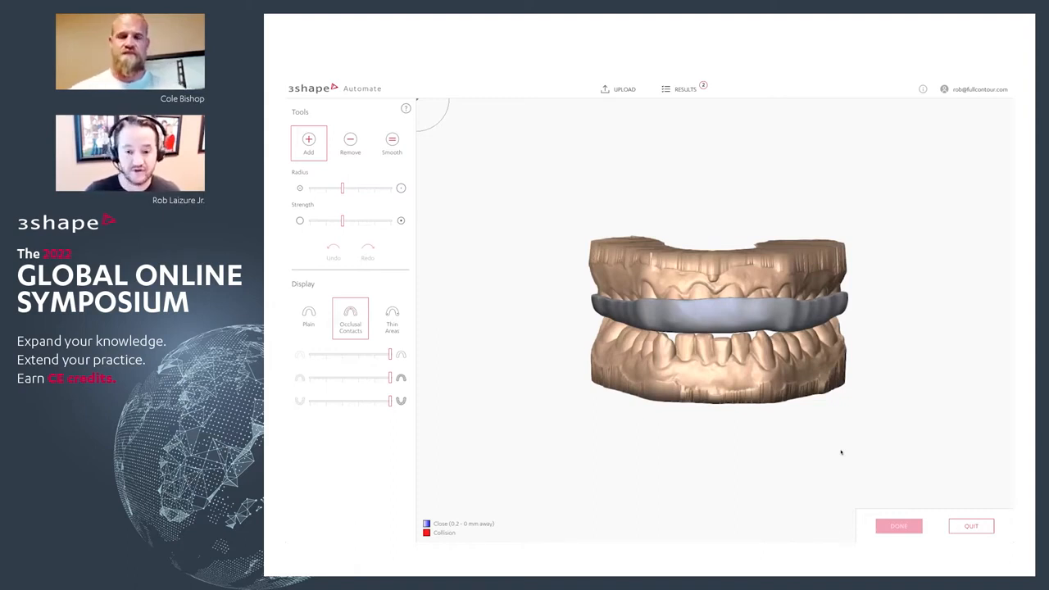
Examine the nightguard between the jaws from below, hiding and reshowing the nightguard and the upper jaw.
right_drag(813, 401, 799, 213)
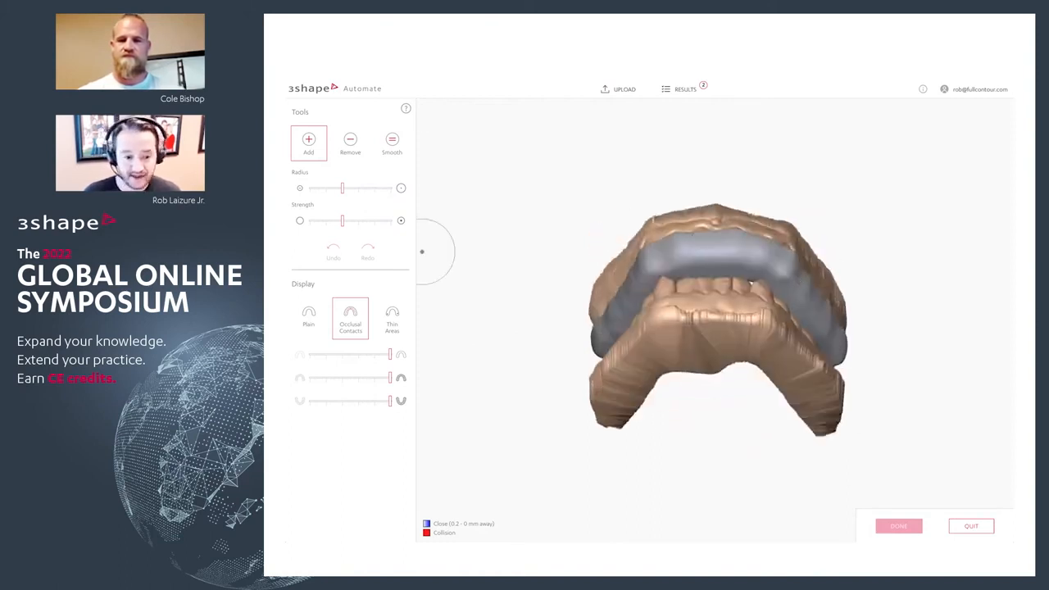
right_drag(738, 326, 729, 369)
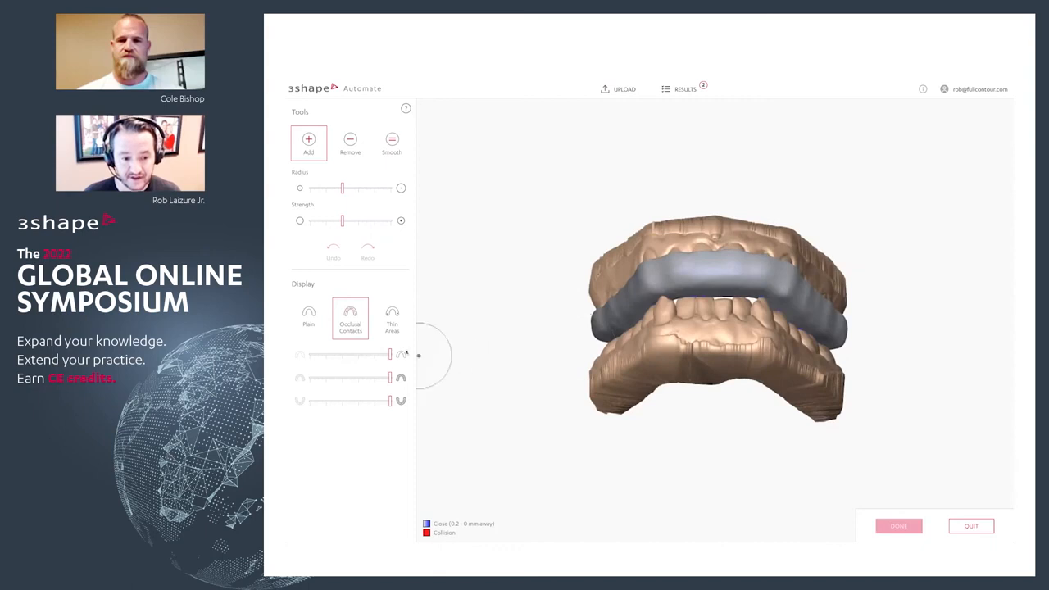
click(300, 357)
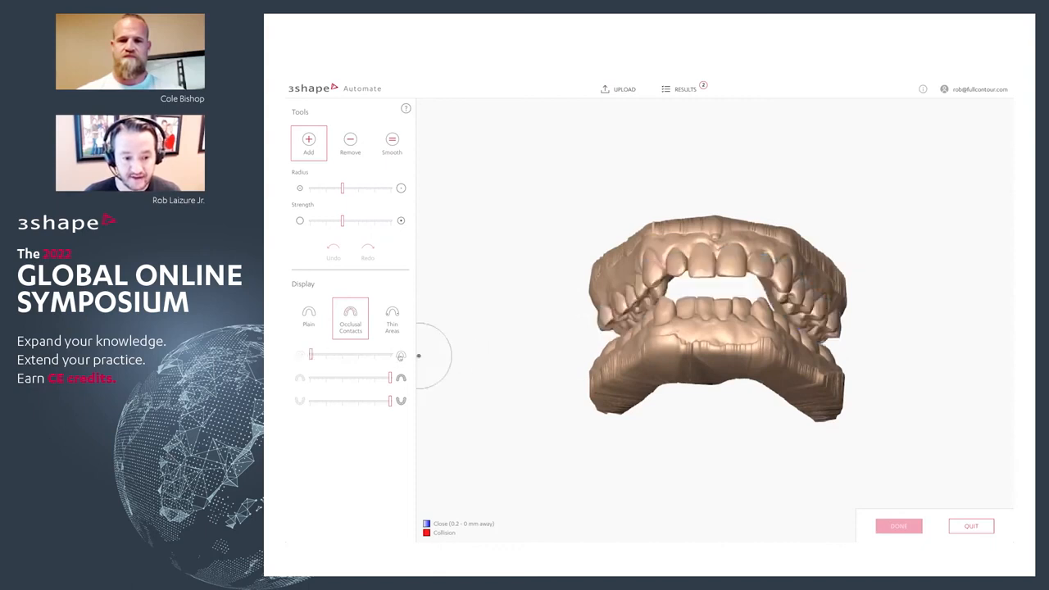
click(300, 357)
click(300, 378)
click(401, 378)
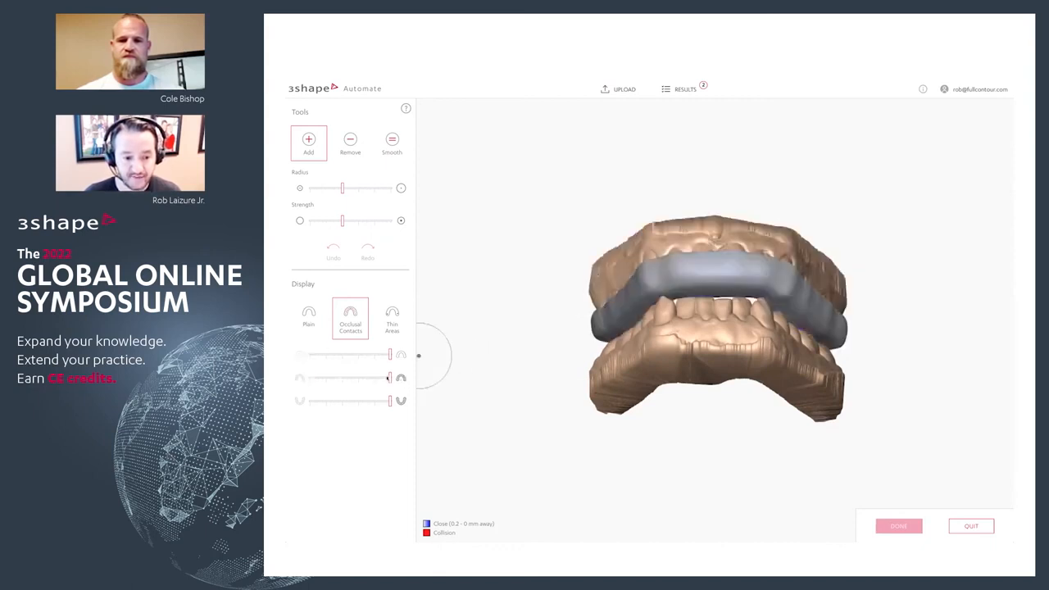
Make the lower jaw almost transparent to expose the occlusal contacts on the nightguard's biting surface.
click(298, 401)
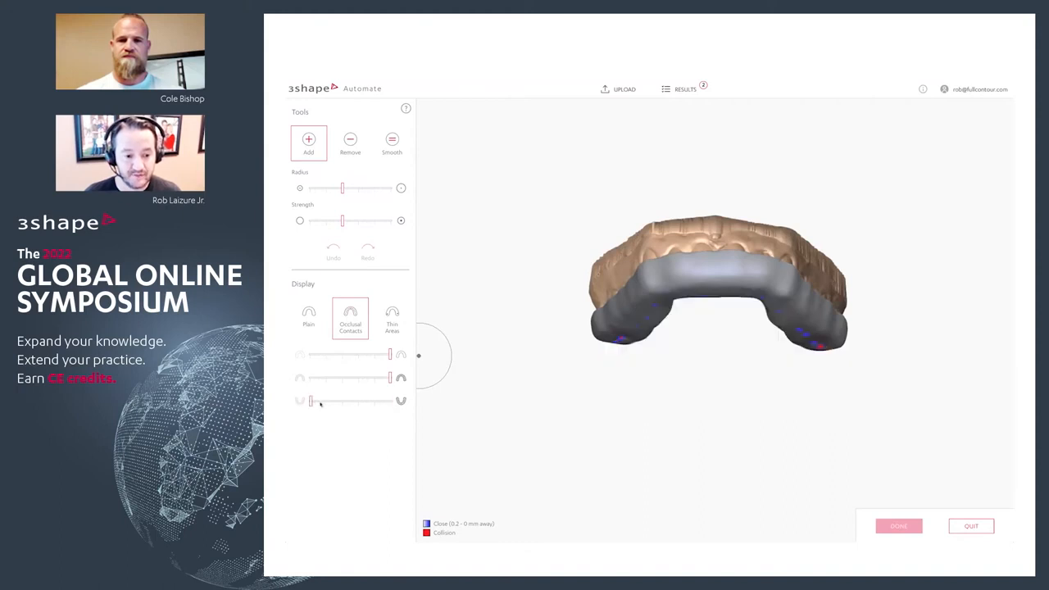
click(322, 402)
right_drag(813, 398, 807, 257)
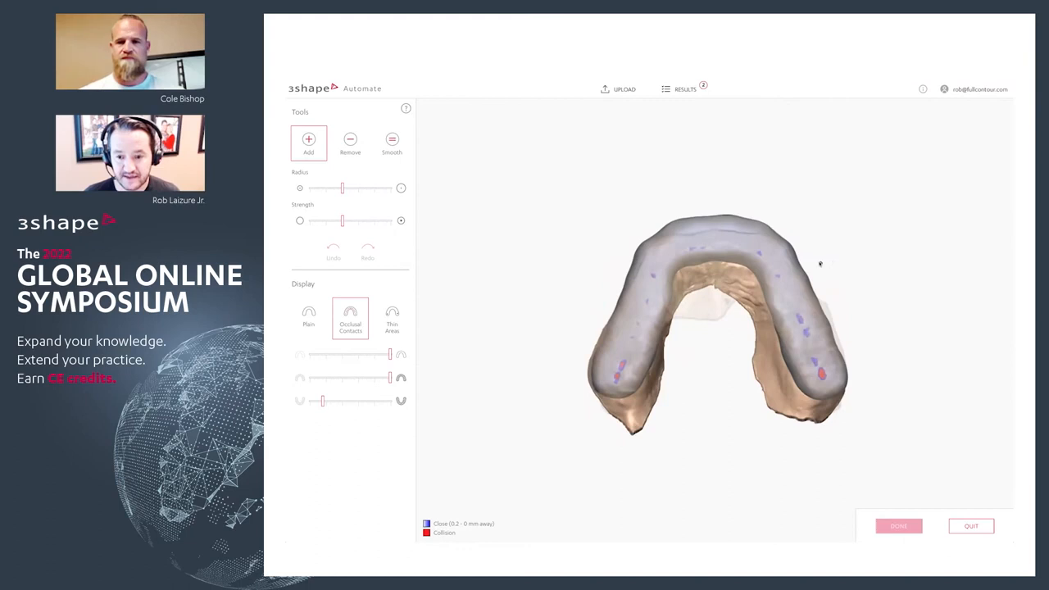
Add material along the nightguard's biting surface to strengthen the light contacts around the arch, and activate the Smooth tool.
click(631, 325)
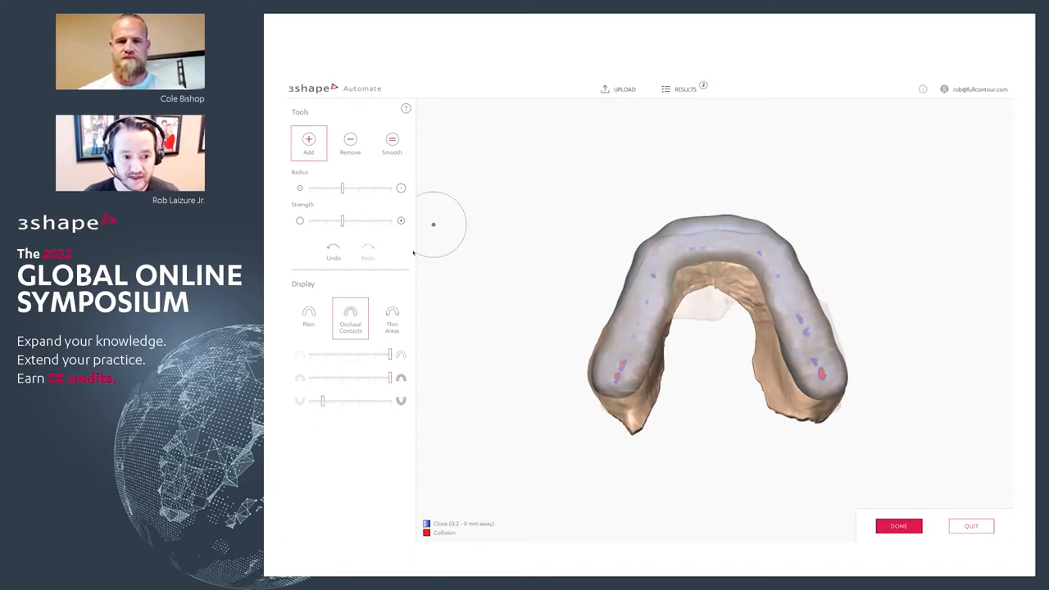
mouse_move(646, 300)
mouse_down()
mouse_move(674, 253)
mouse_move(747, 237)
mouse_move(788, 299)
mouse_move(811, 295)
mouse_move(803, 337)
mouse_move(759, 263)
mouse_move(726, 240)
mouse_move(650, 261)
mouse_up()
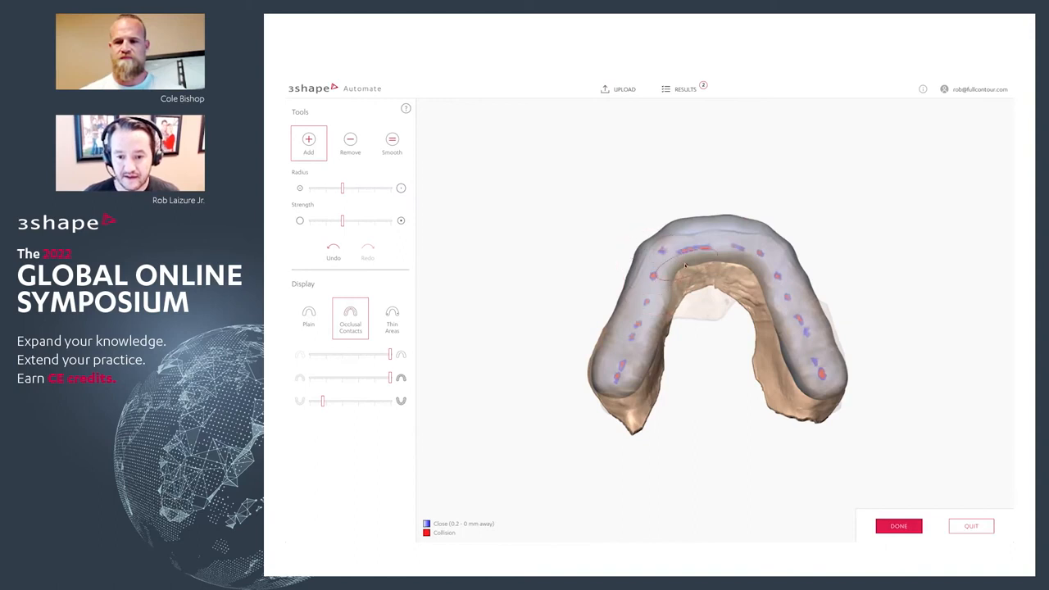
click(391, 142)
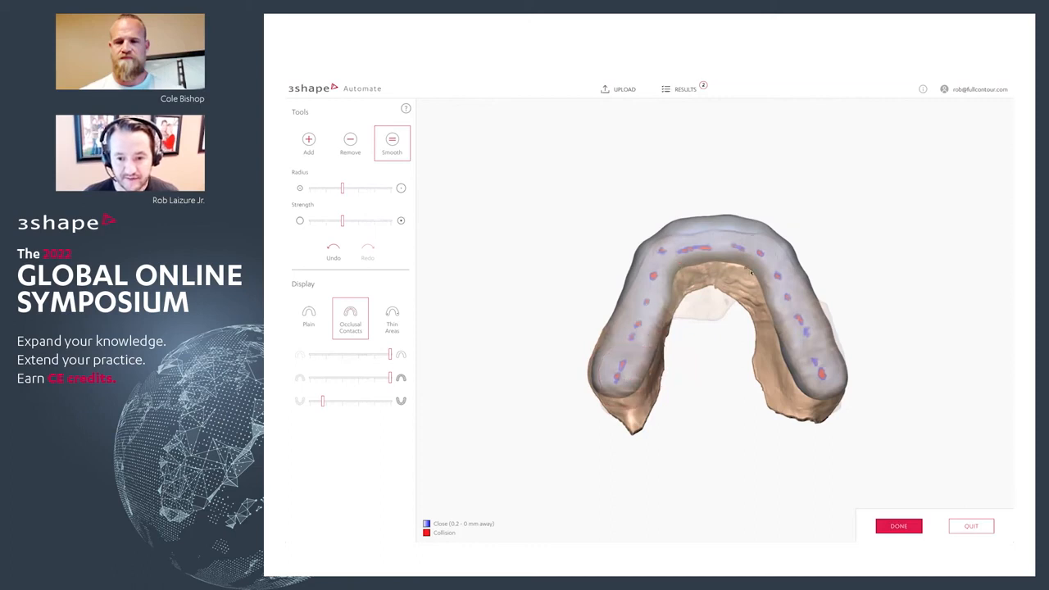
right_drag(917, 252, 918, 283)
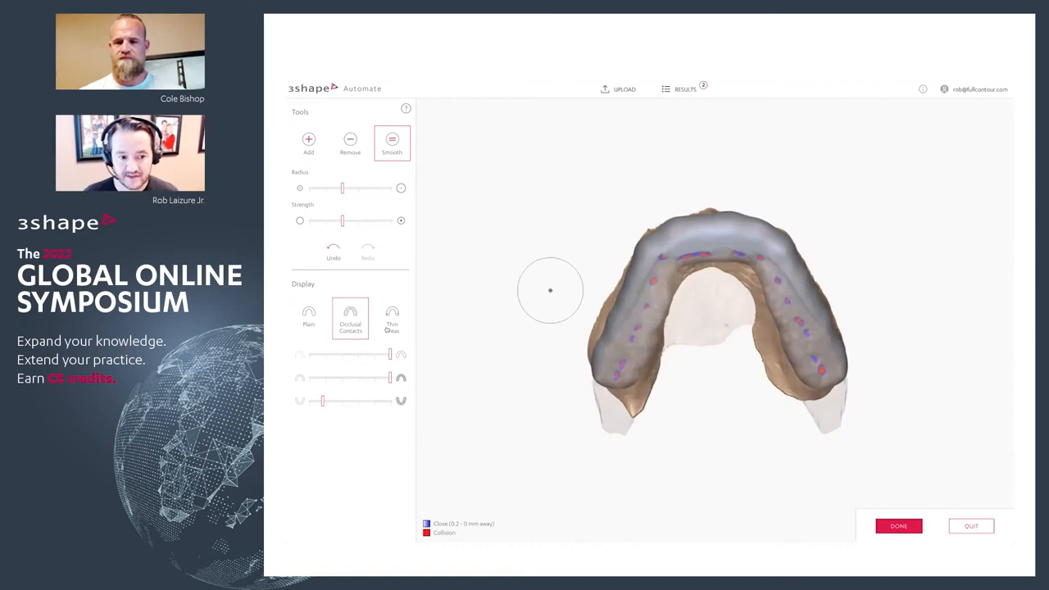
Show the thin areas and add material over the nightguard spots below the 1.4 mm occlusal minimum.
click(388, 327)
click(353, 336)
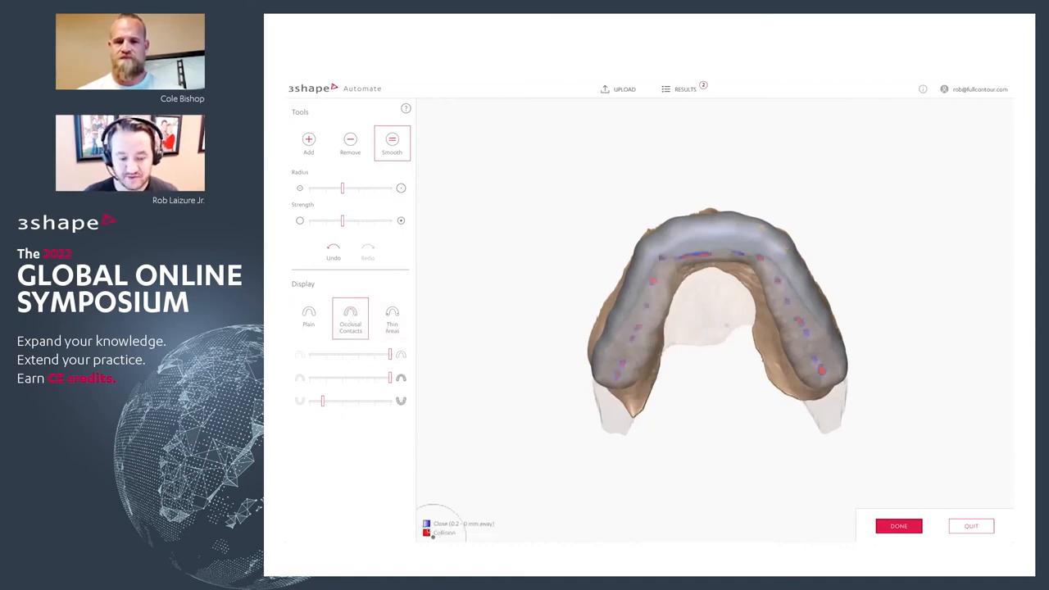
click(394, 323)
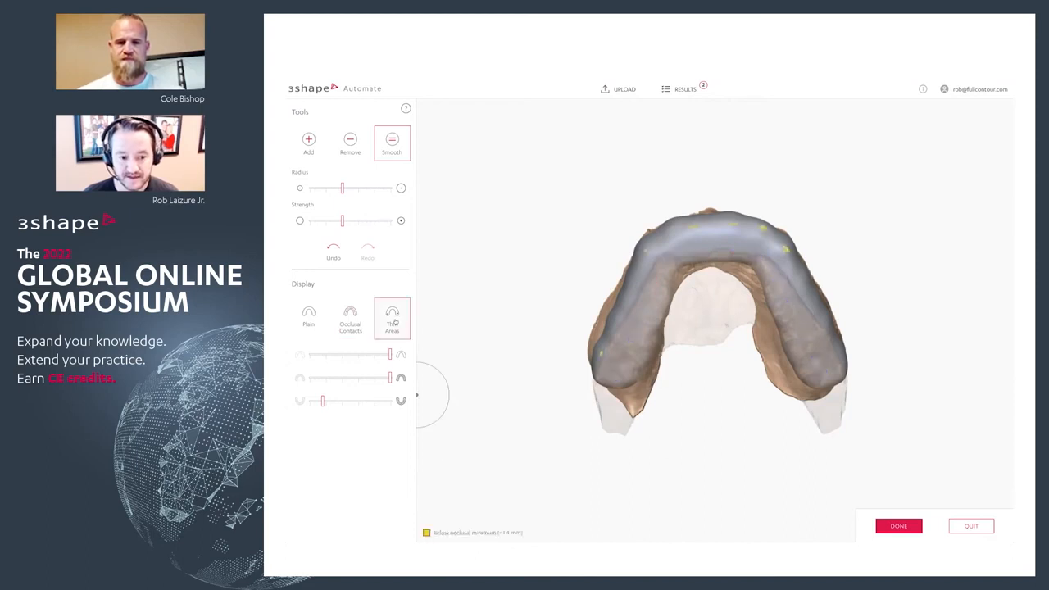
right_drag(925, 262, 824, 304)
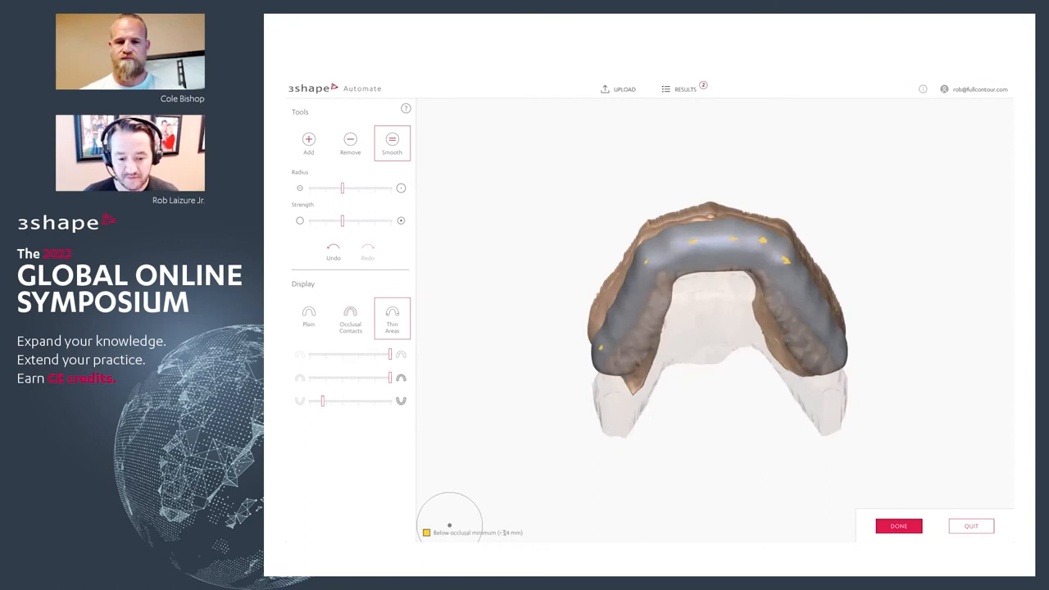
click(299, 143)
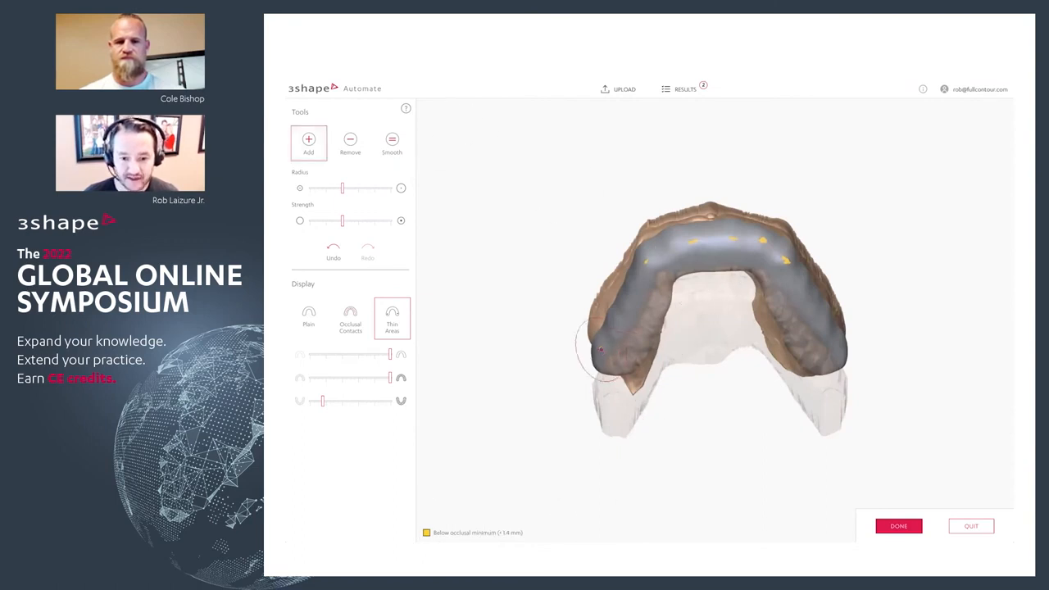
mouse_move(710, 246)
mouse_down()
mouse_move(775, 238)
mouse_move(837, 268)
mouse_up()
right_drag(878, 273, 882, 360)
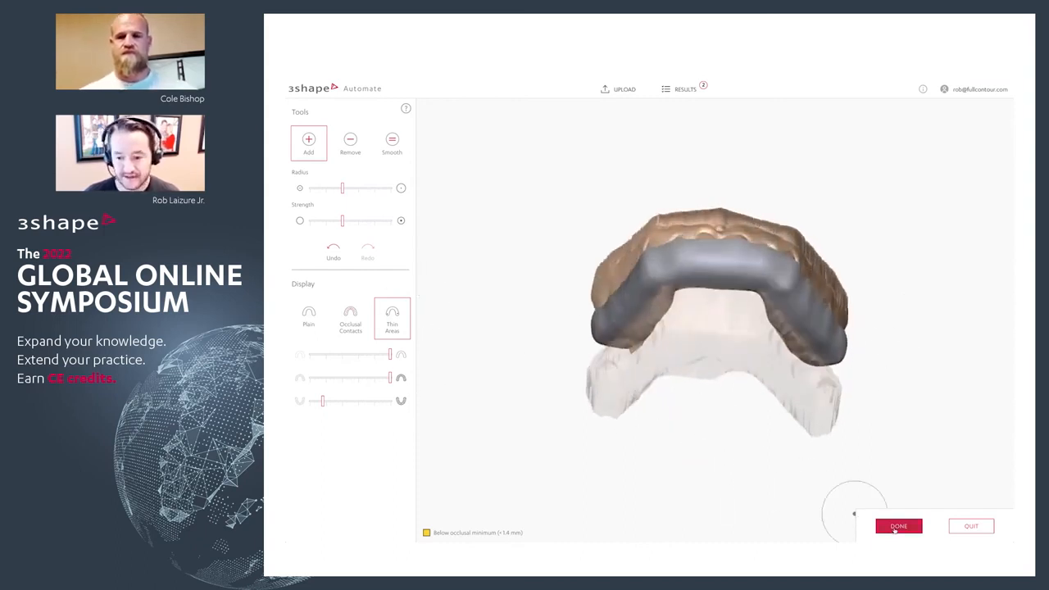
Finish editing, update the review images with the latest edits, and page through to the occlusion and bite views.
click(897, 527)
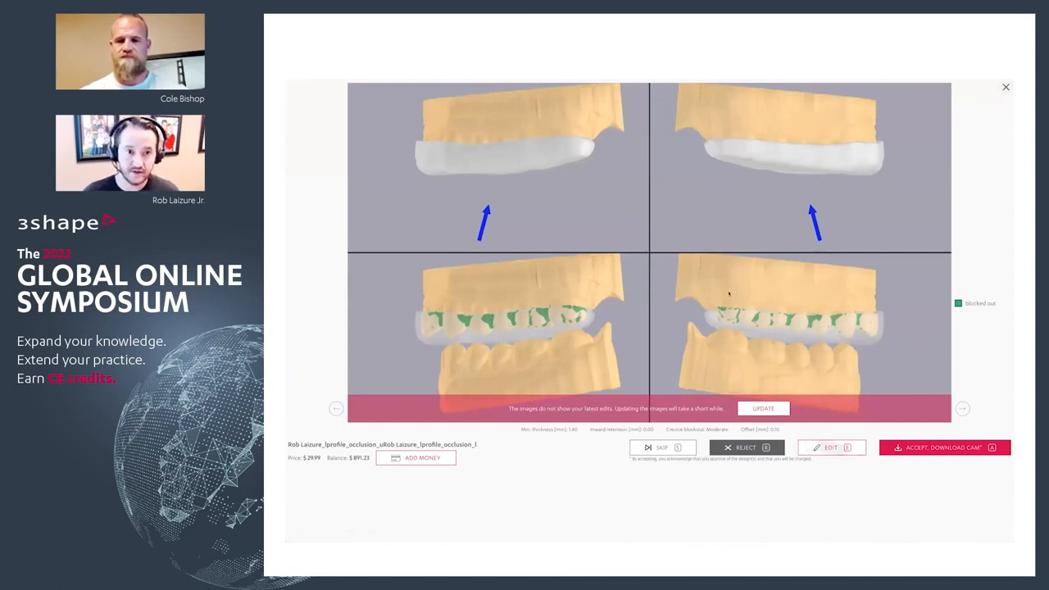
click(766, 410)
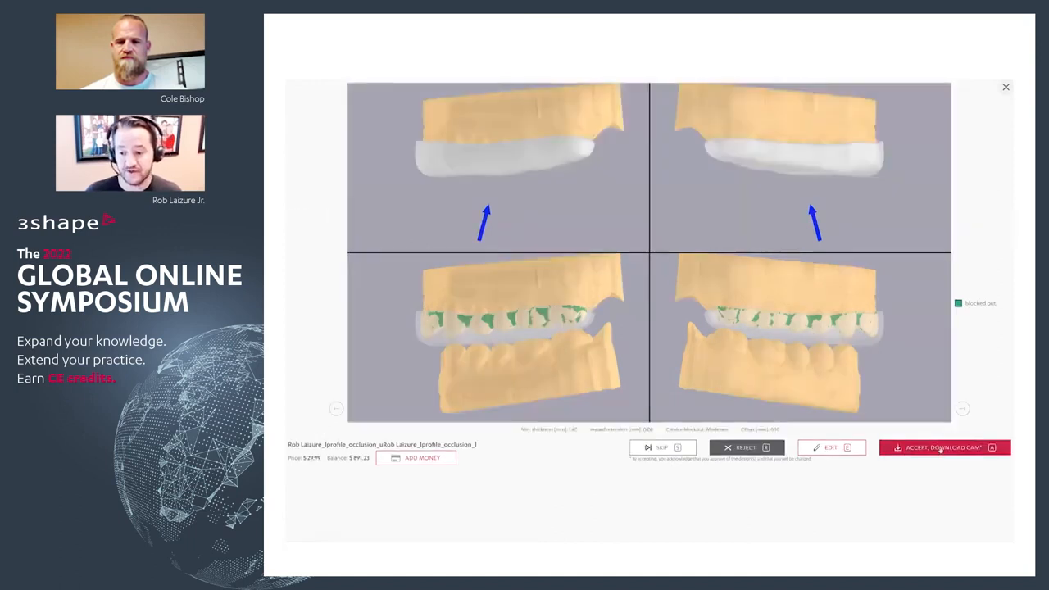
click(966, 386)
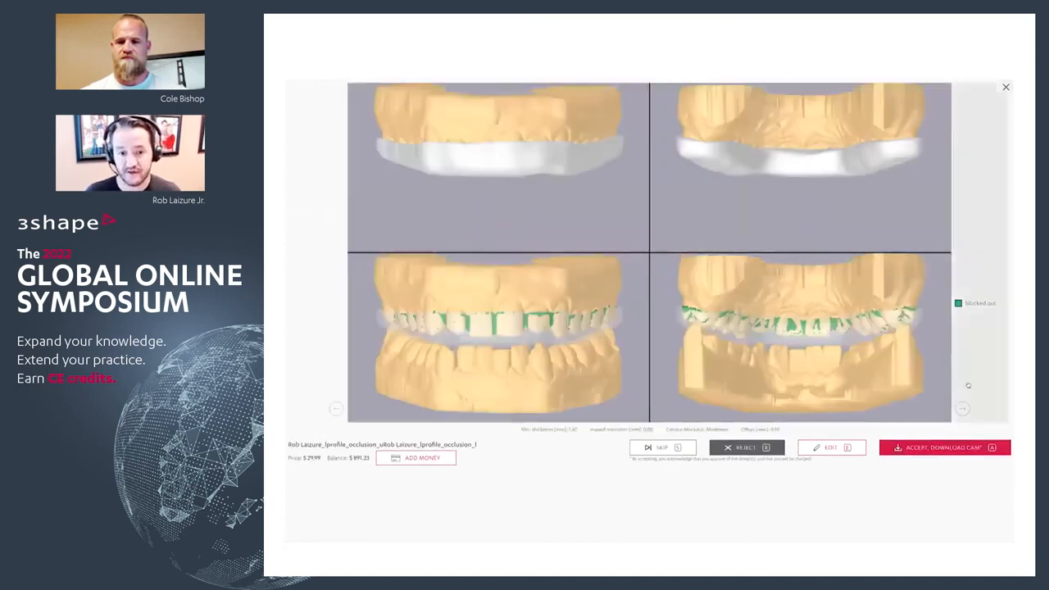
click(967, 386)
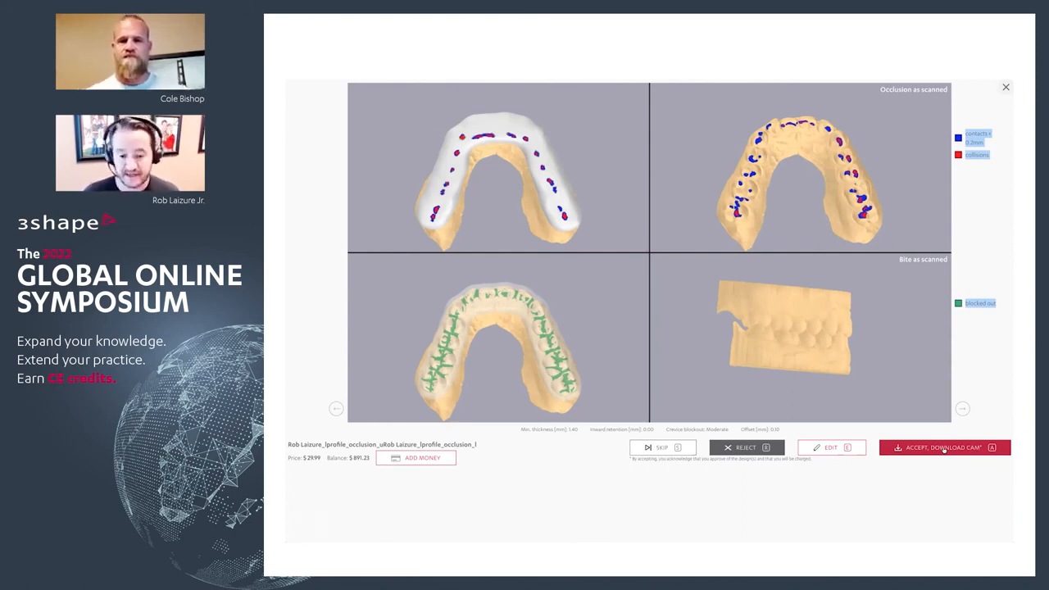
Highlight the design's price, close the review without accepting the design, and return to the order upload page.
drag(303, 457, 321, 458)
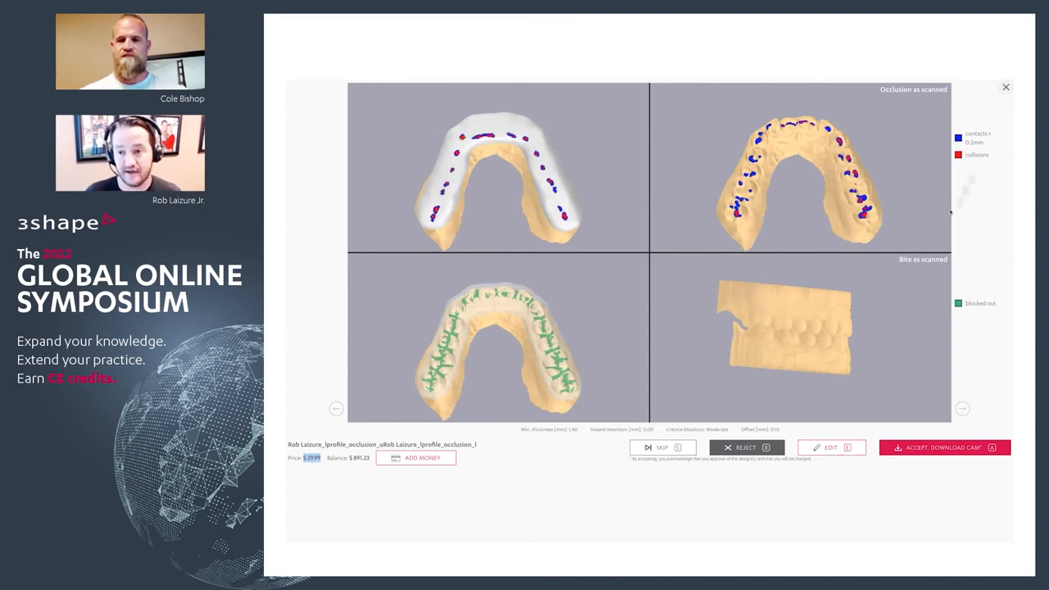
click(1004, 87)
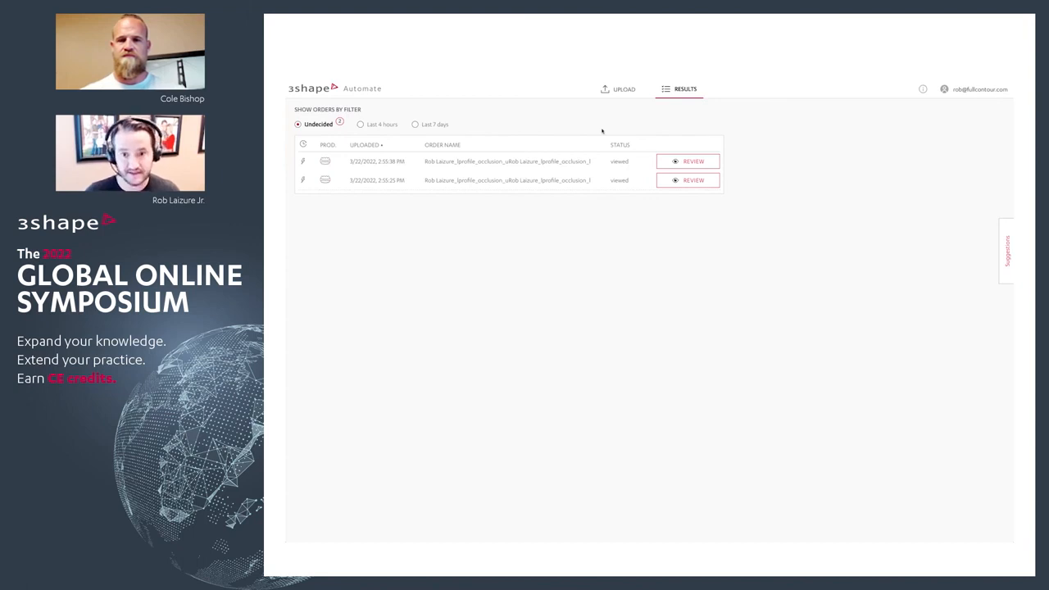
click(617, 87)
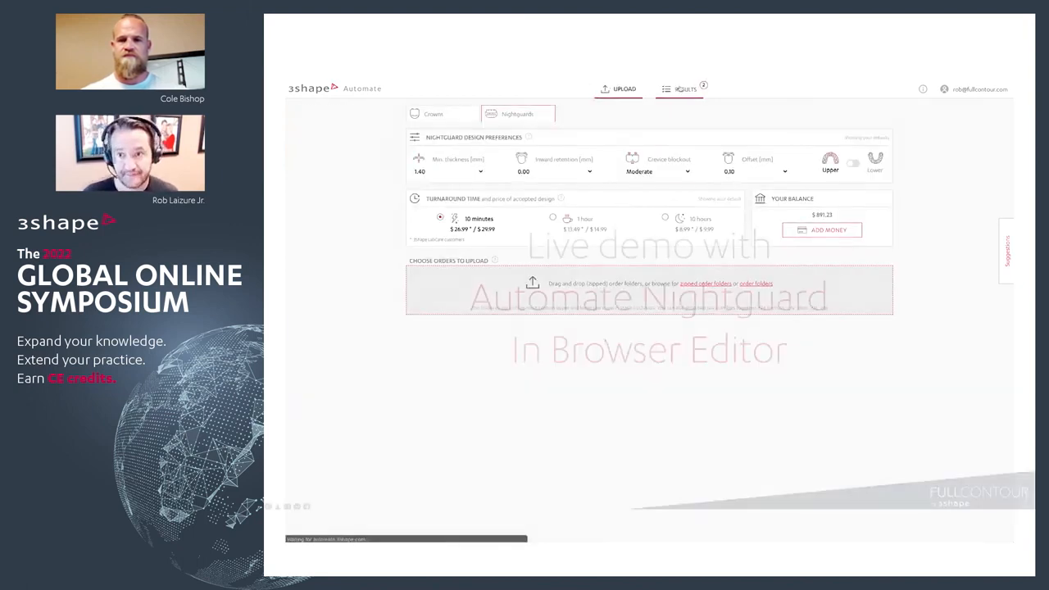